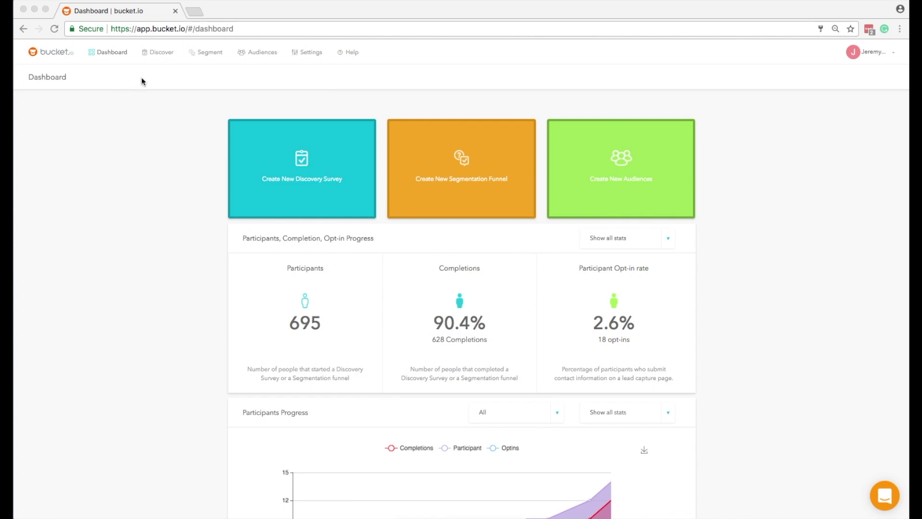
# Create a new Full Page discovery survey with the public name "test".
pyautogui.click(159, 53)
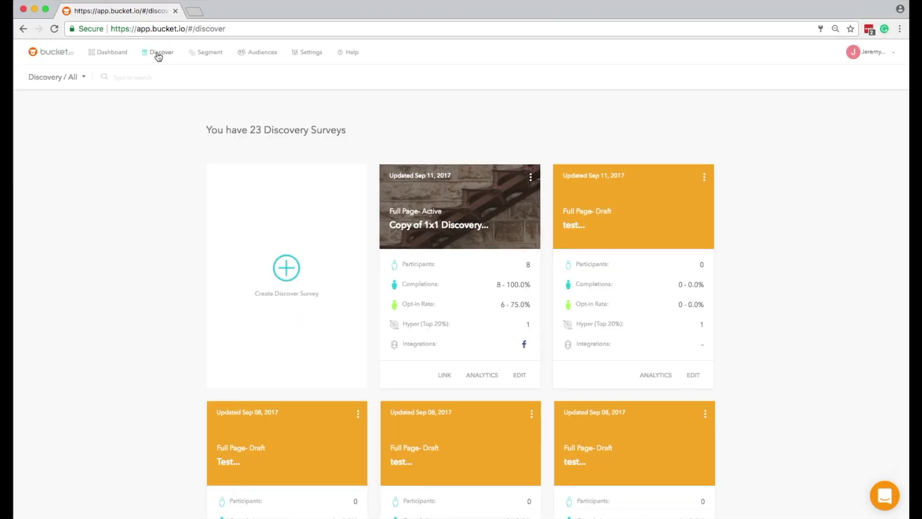
pyautogui.click(290, 266)
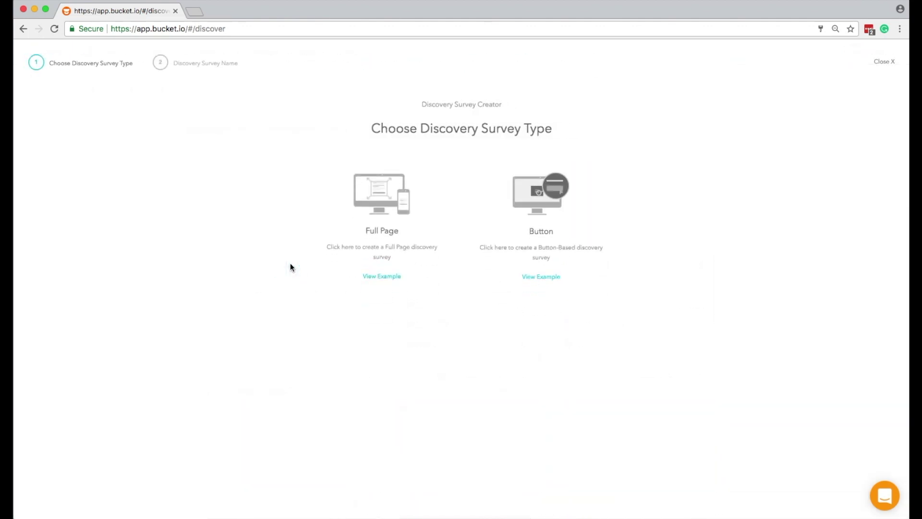
pyautogui.click(383, 196)
pyautogui.click(368, 186)
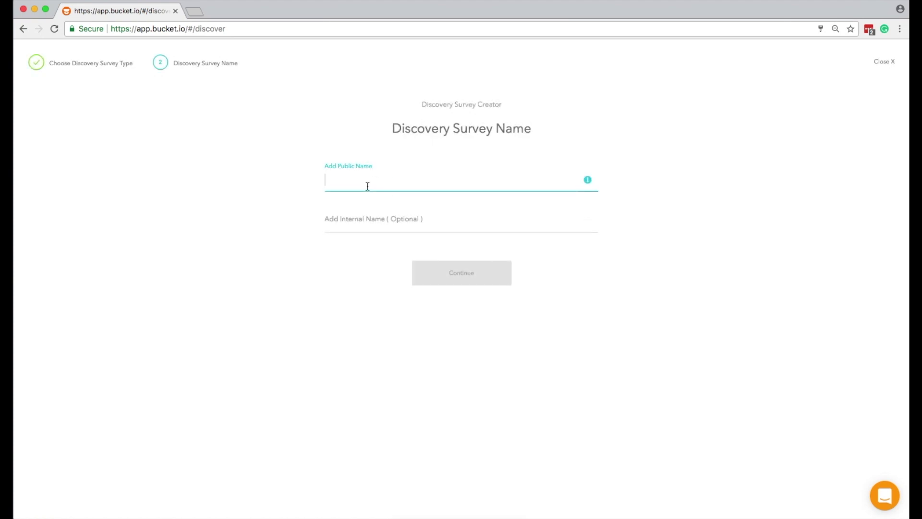
pyautogui.write('Test')
pyautogui.click(367, 196)
pyautogui.click(437, 275)
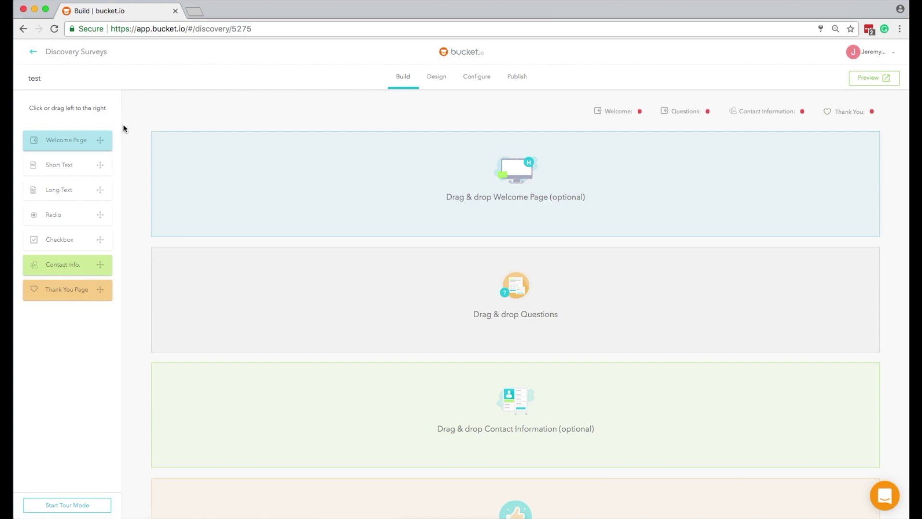
# Add a Welcome Page to the survey, set its headline to "Title" and save the page.
pyautogui.moveTo(78, 143); pyautogui.dragTo(422, 196)
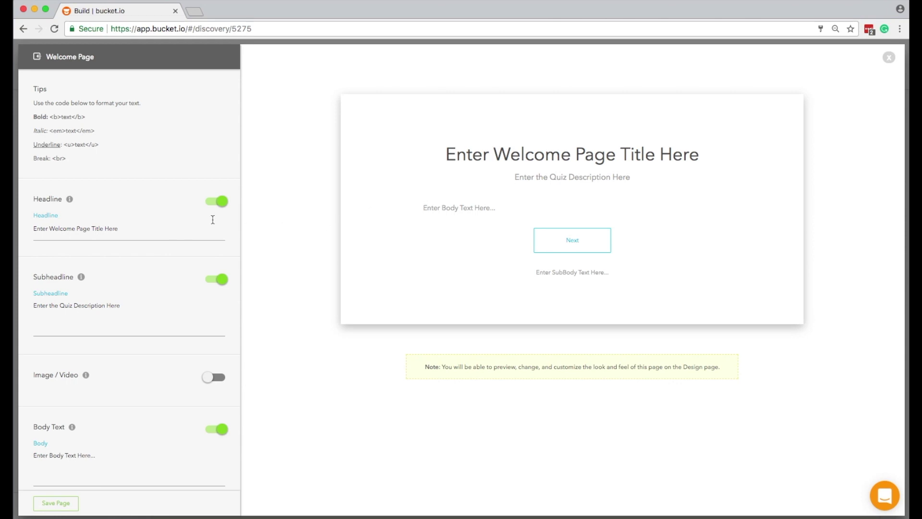
pyautogui.moveTo(118, 229); pyautogui.dragTo(29, 229)
pyautogui.write('T')
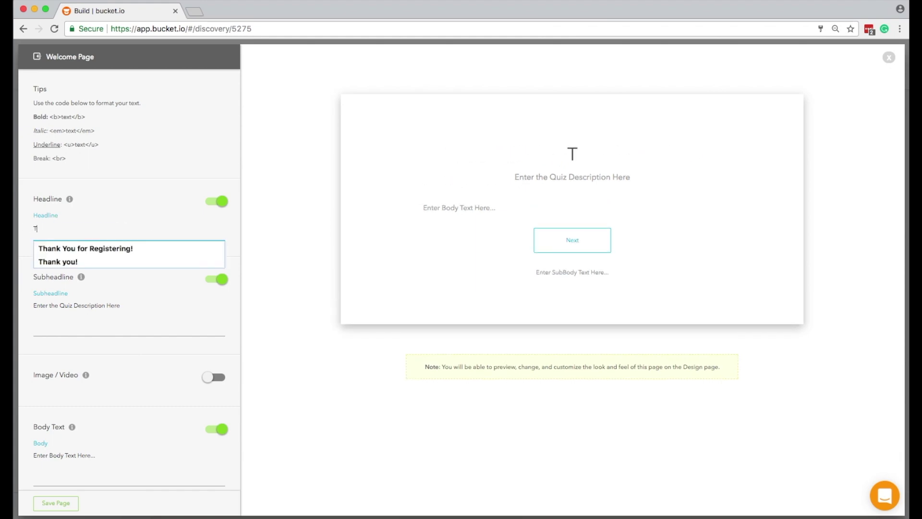
pyautogui.write('itle')
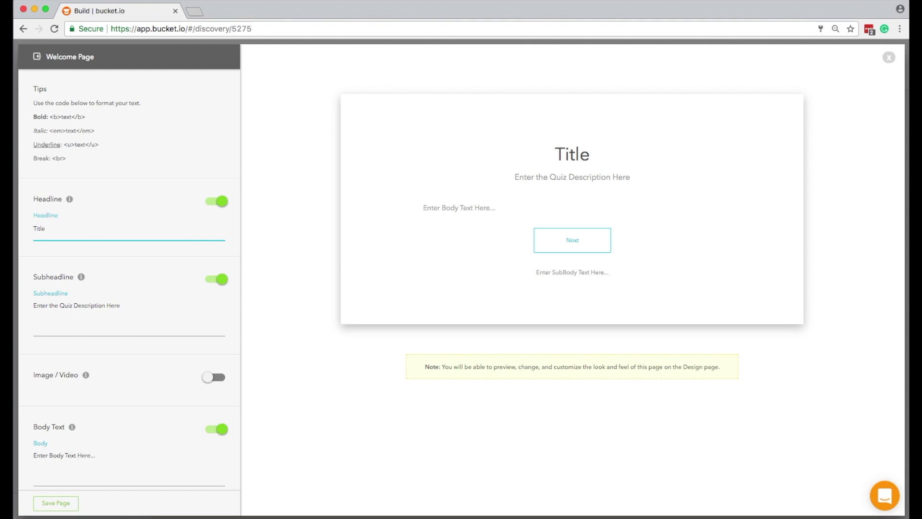
pyautogui.scroll(-5, 65, 322)
pyautogui.moveTo(65, 323)
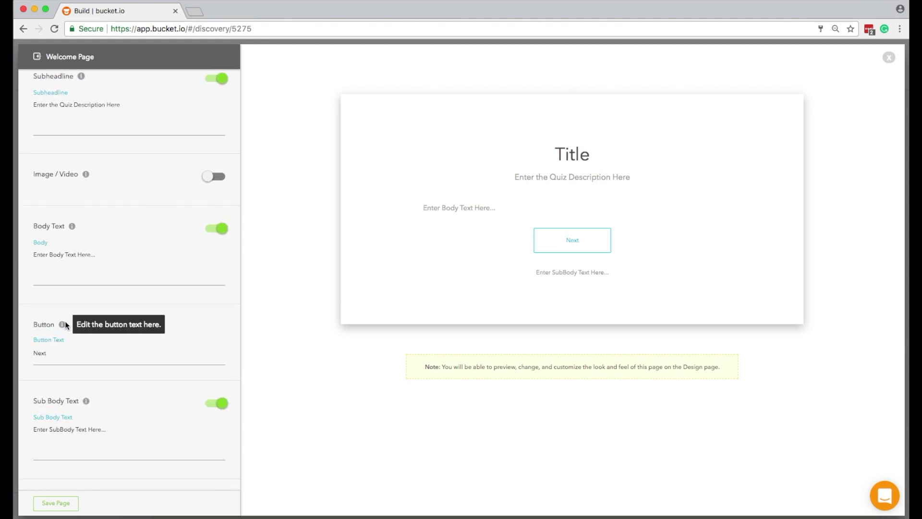
pyautogui.click(55, 502)
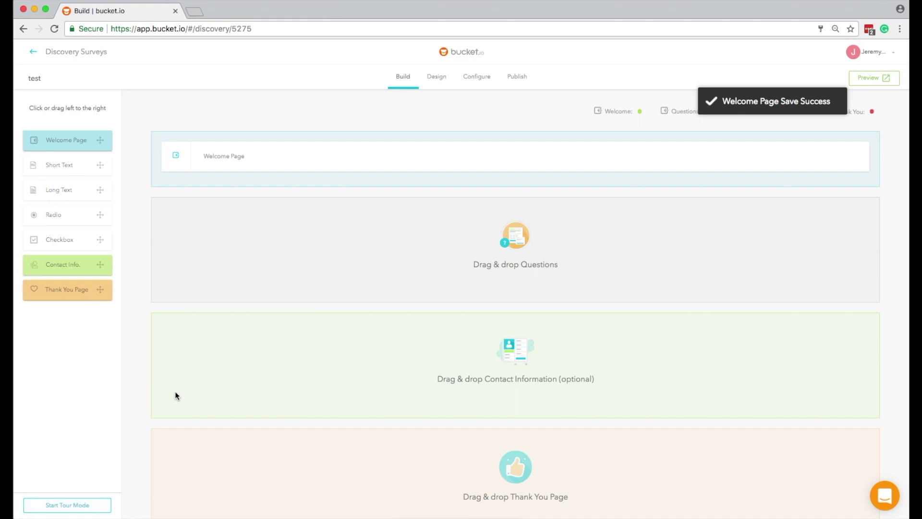
pyautogui.scroll(-3, 175, 391)
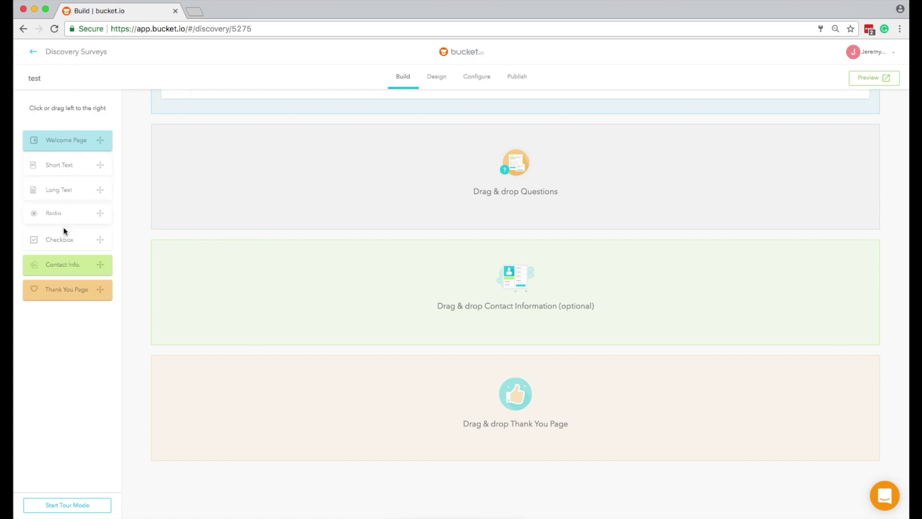
pyautogui.moveTo(75, 214); pyautogui.dragTo(373, 192)
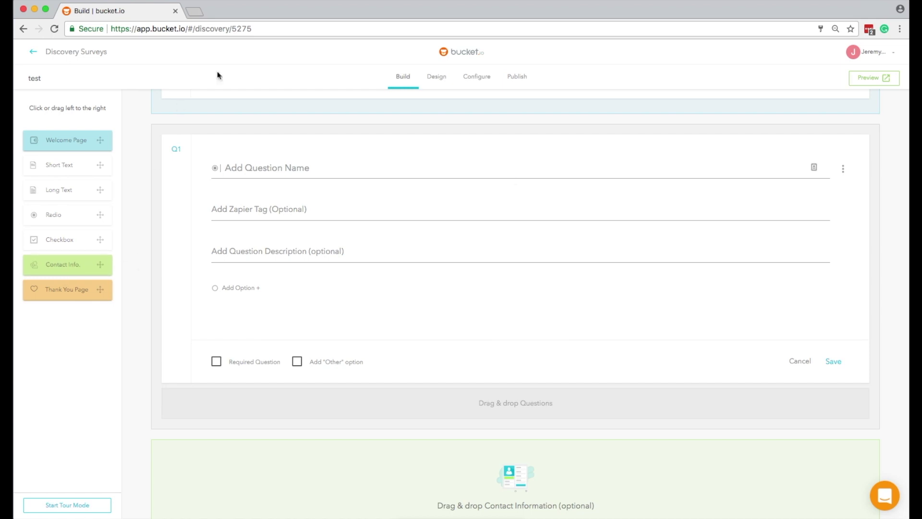
pyautogui.click(802, 361)
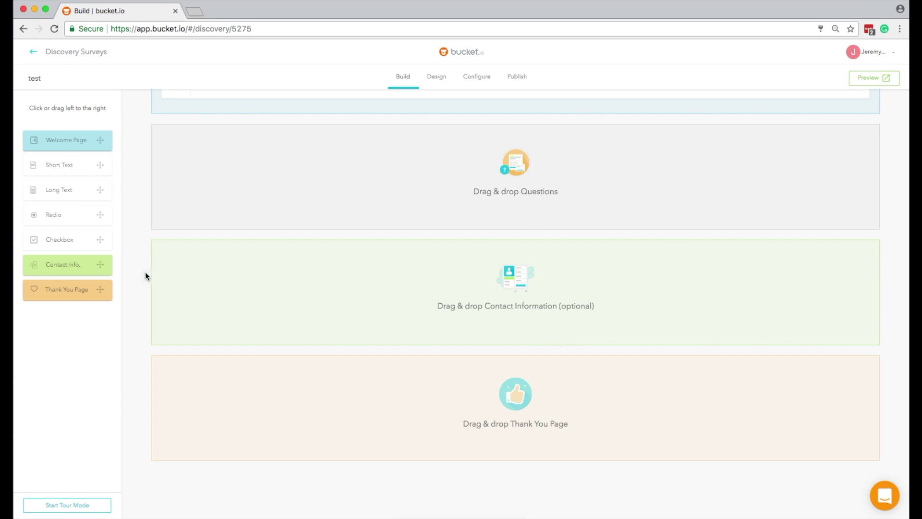
# Add a Contact Information page to the survey and clear its headline text.
pyautogui.moveTo(70, 267); pyautogui.dragTo(406, 280)
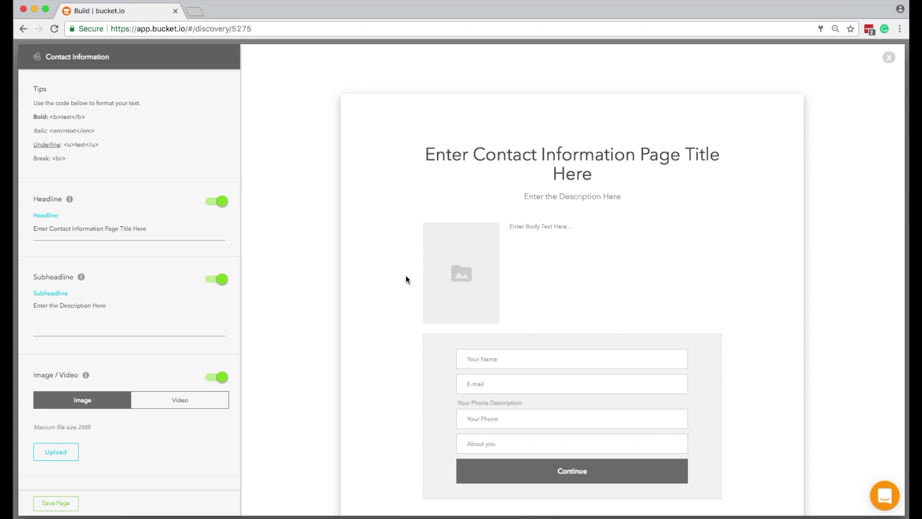
pyautogui.scroll(-2, 159, 285)
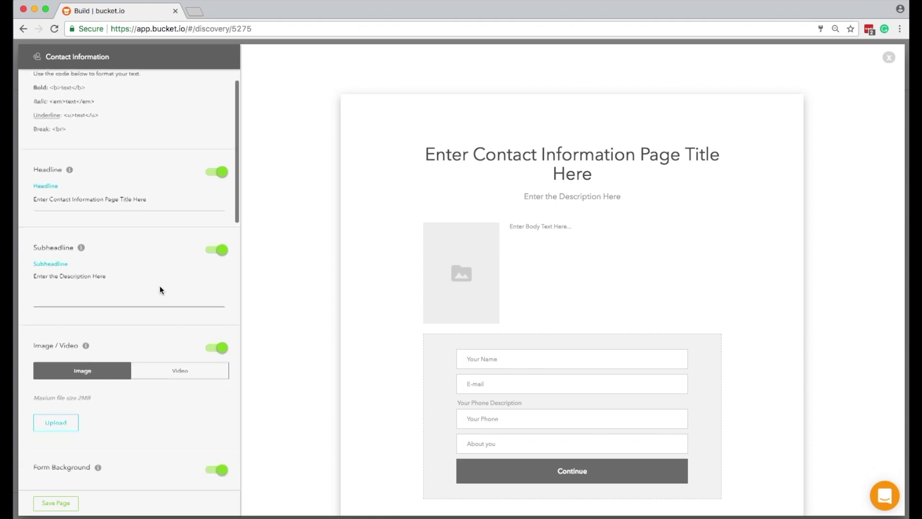
pyautogui.click(147, 191)
pyautogui.moveTo(146, 191); pyautogui.dragTo(25, 189)
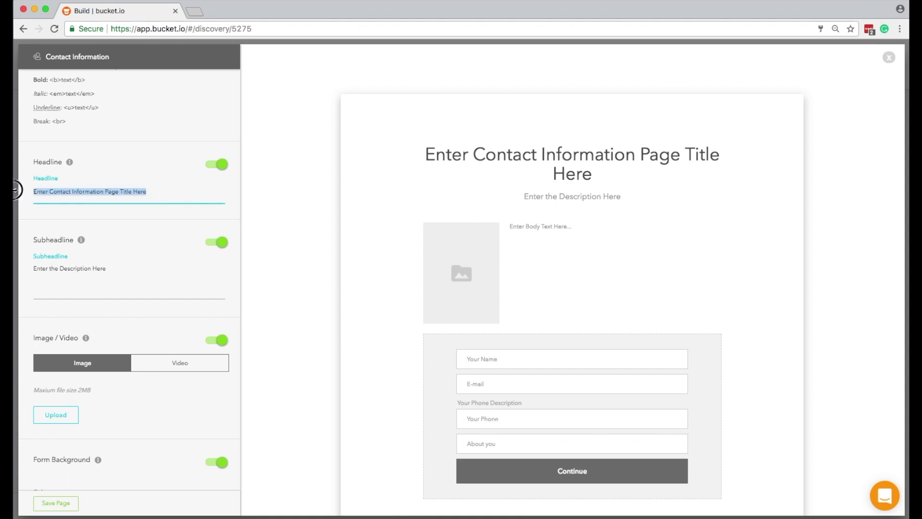
pyautogui.press('BackSpace')
# Turn off the body text on the Contact Information page and save the page.
pyautogui.scroll(-5, 99, 369)
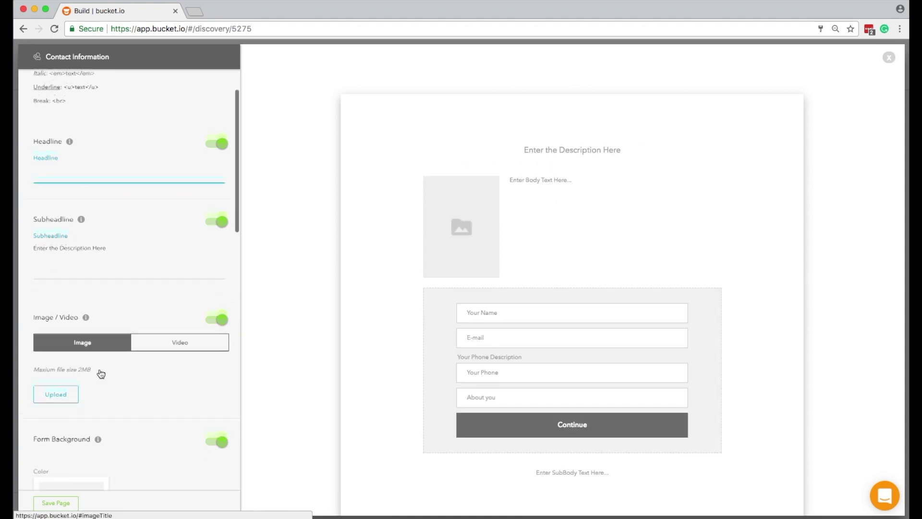
pyautogui.scroll(-5, 100, 367)
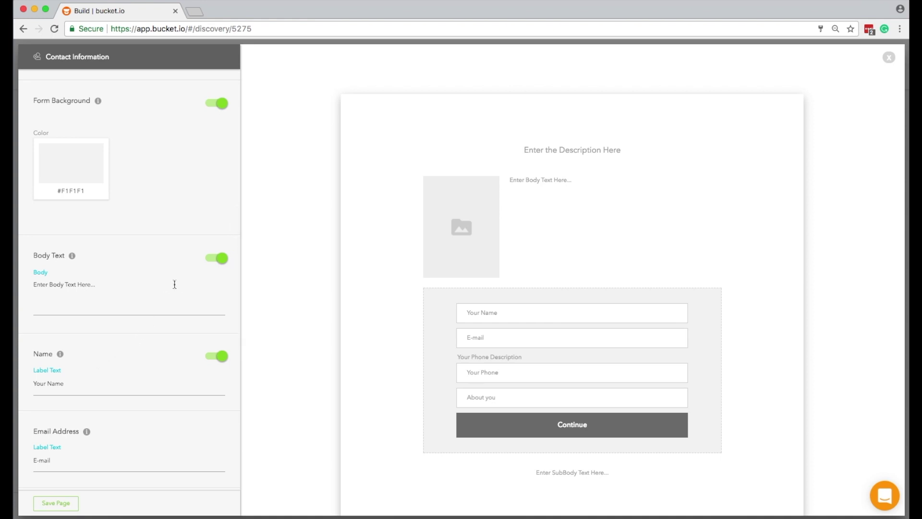
pyautogui.click(223, 260)
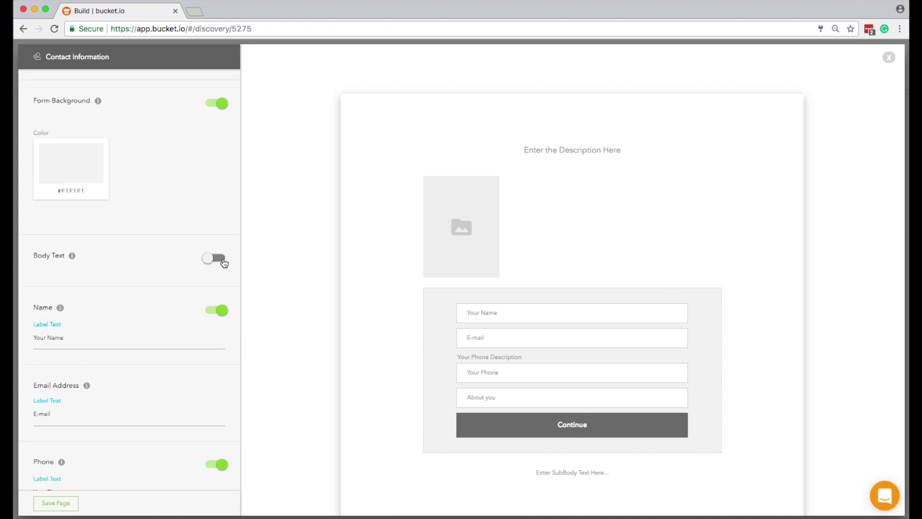
pyautogui.scroll(-6, 221, 259)
pyautogui.click(55, 503)
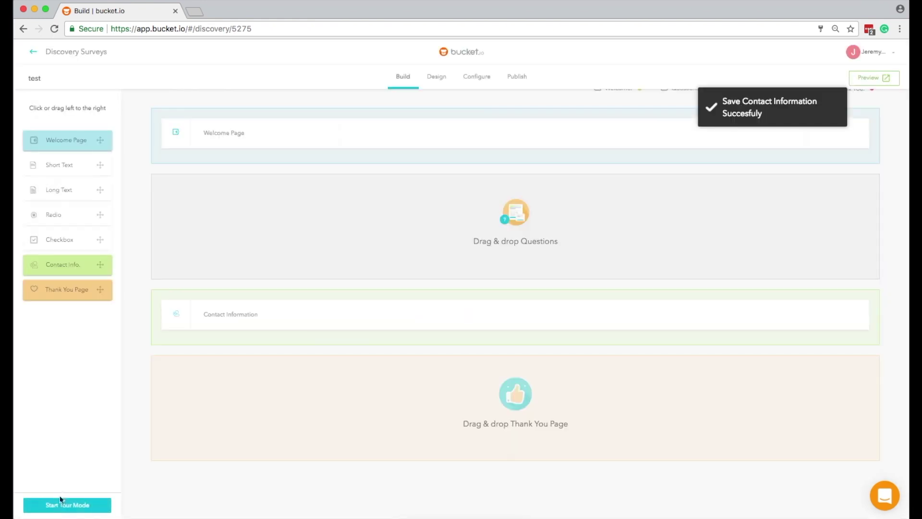
# Add a Thank You Page to the survey and save it with its default content.
pyautogui.moveTo(68, 289); pyautogui.dragTo(368, 393)
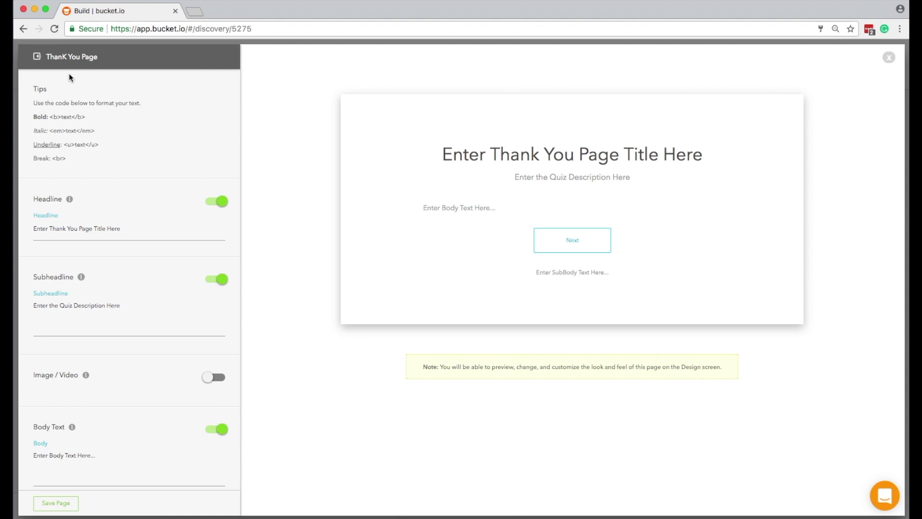
pyautogui.click(57, 502)
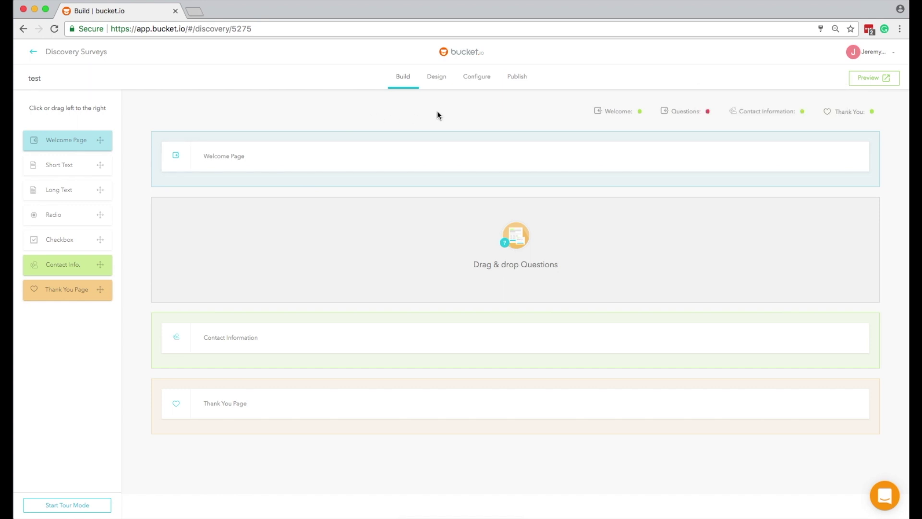
# Review the survey's header and footer design options, switching footer navigation on and back off.
pyautogui.click(436, 77)
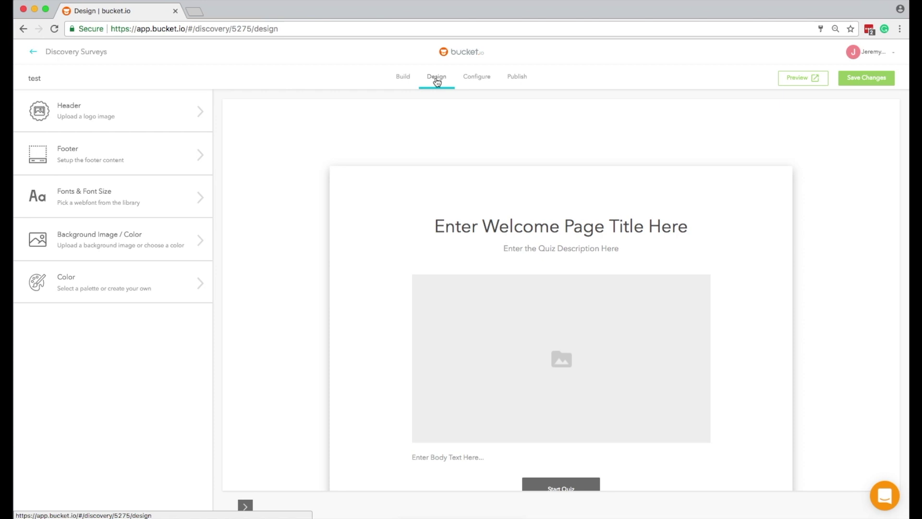
pyautogui.click(163, 114)
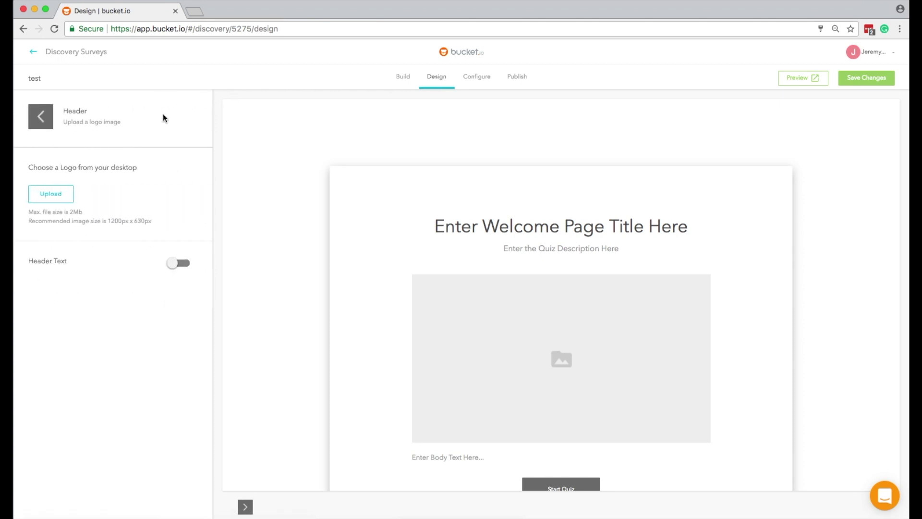
pyautogui.click(41, 116)
pyautogui.click(68, 158)
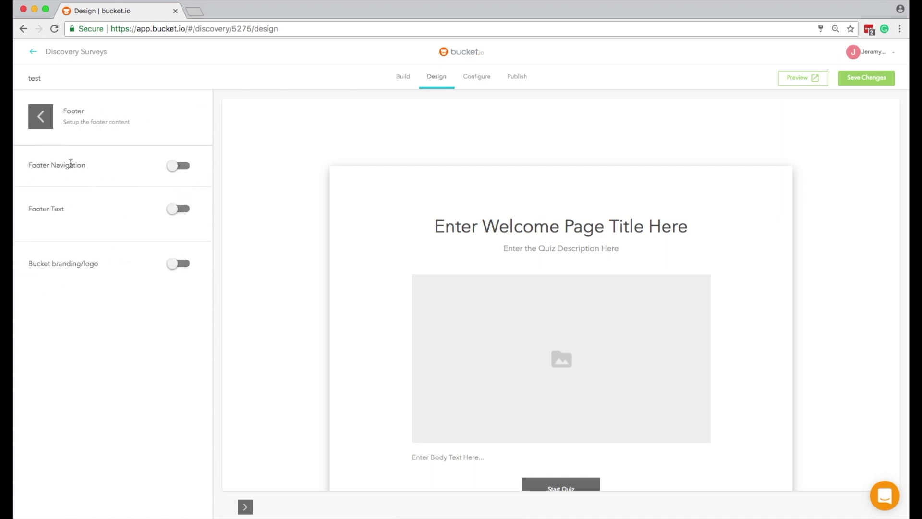
pyautogui.click(176, 169)
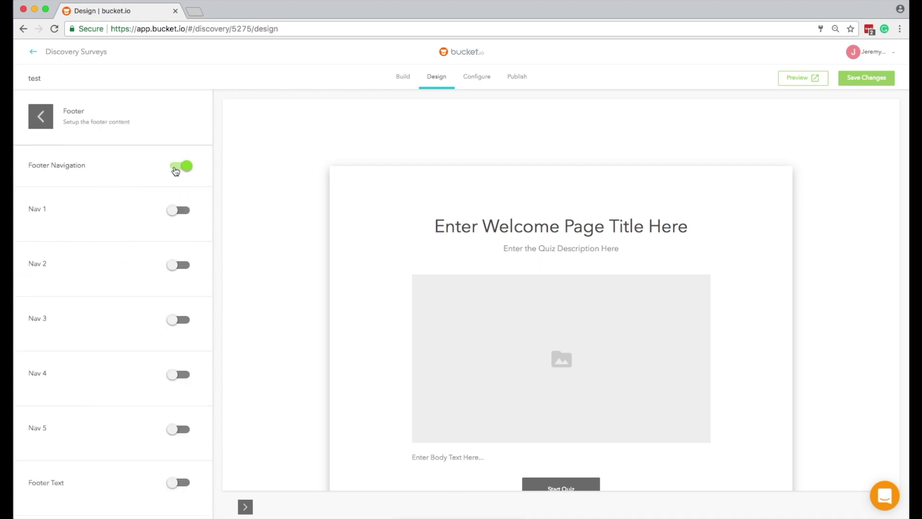
pyautogui.click(175, 169)
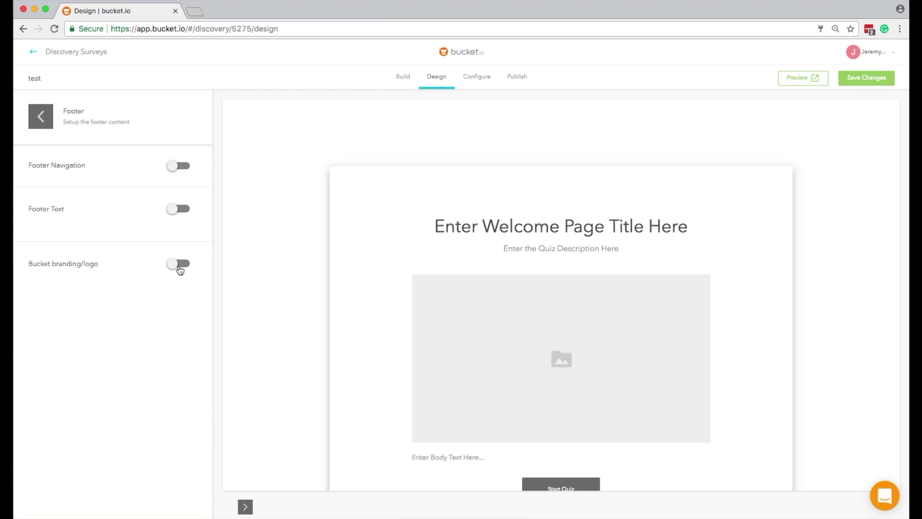
pyautogui.click(40, 115)
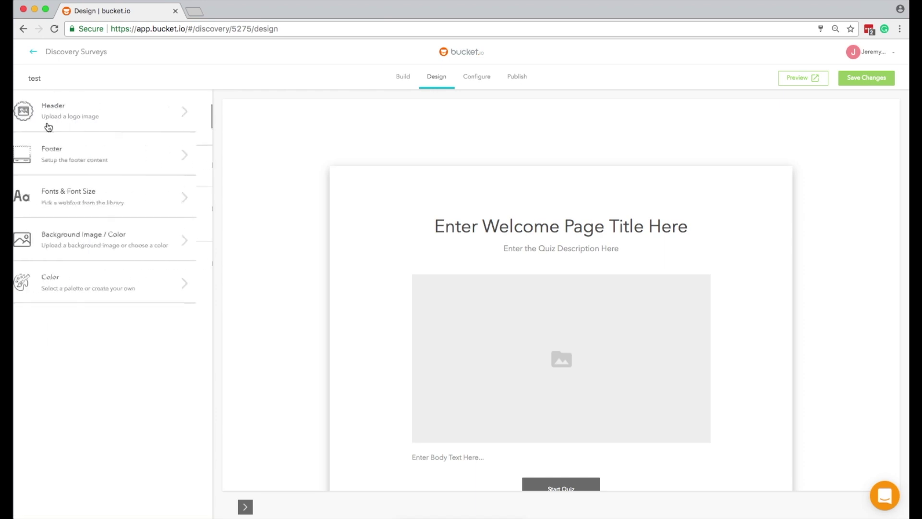
# Review the survey's design options for fonts and font size, background image or color, and the color palette.
pyautogui.click(79, 207)
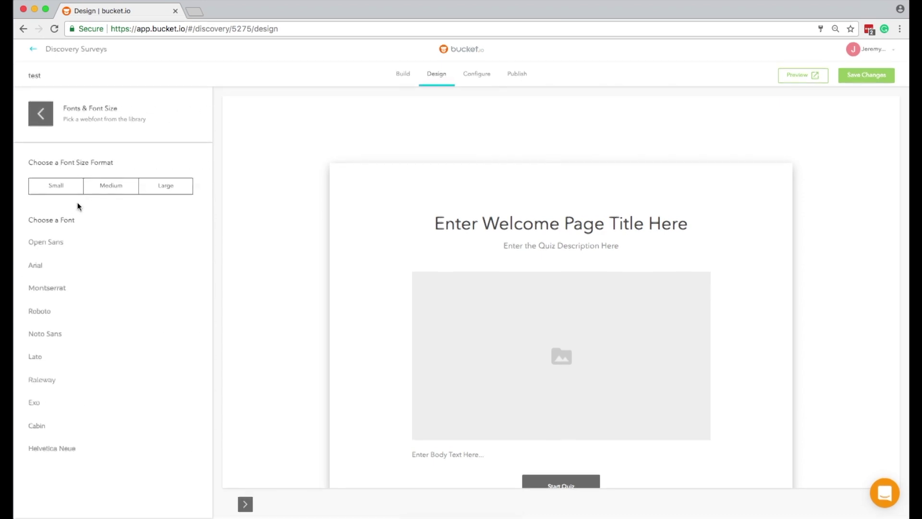
pyautogui.click(42, 125)
pyautogui.click(81, 240)
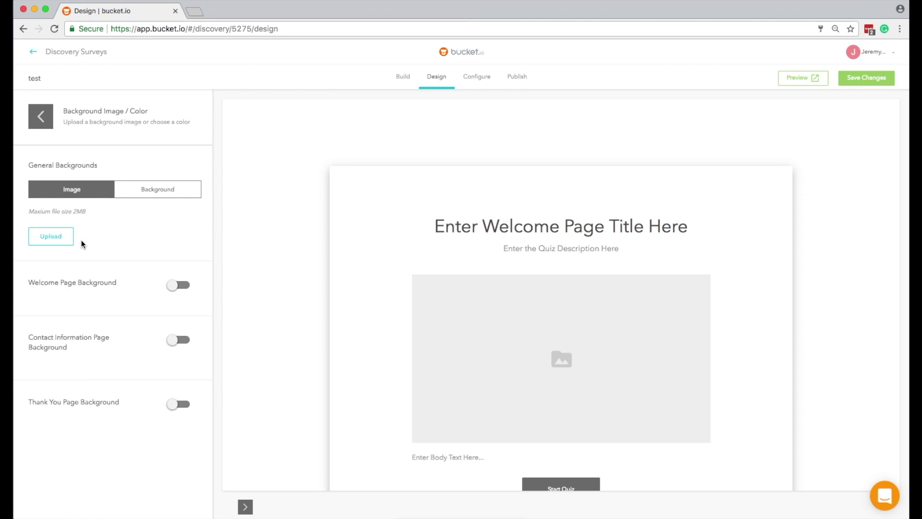
pyautogui.click(41, 122)
pyautogui.click(88, 287)
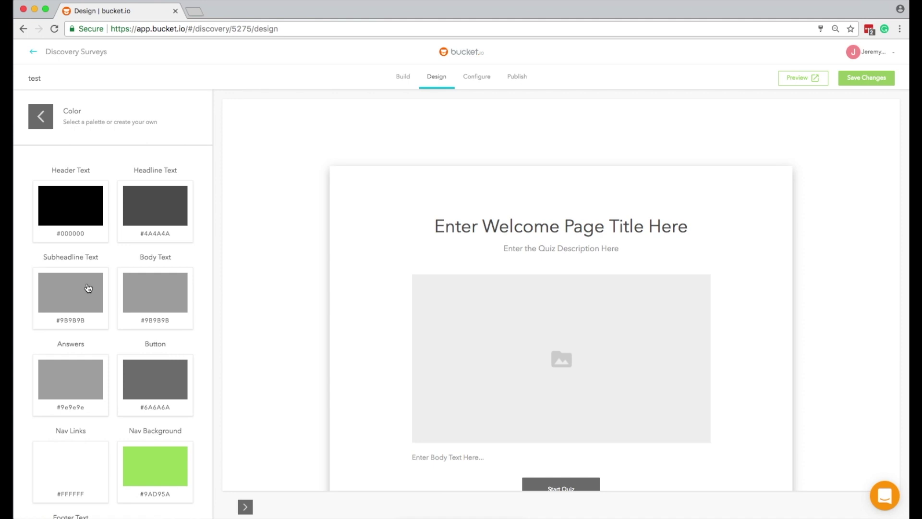
pyautogui.scroll(-3, 88, 287)
pyautogui.scroll(3, 88, 287)
pyautogui.click(41, 118)
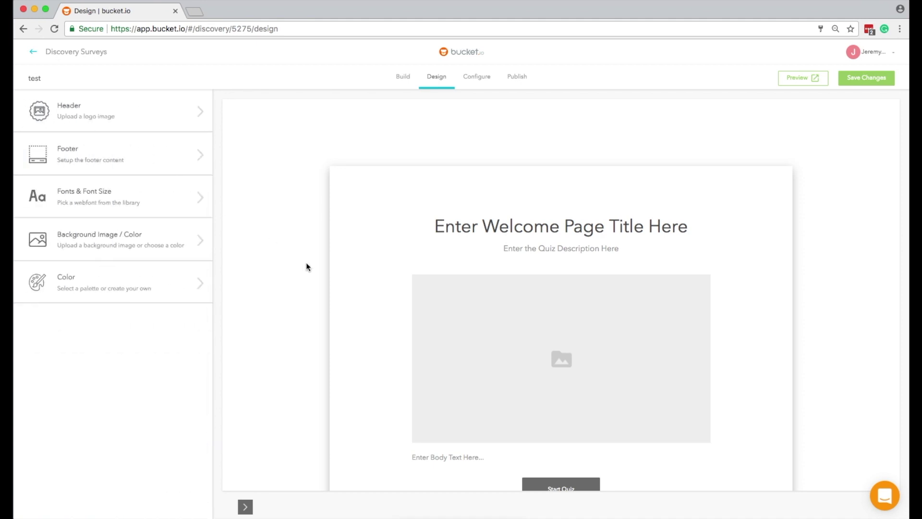
# Examine the survey's configuration page, including the basic global settings and the meta information.
pyautogui.click(481, 78)
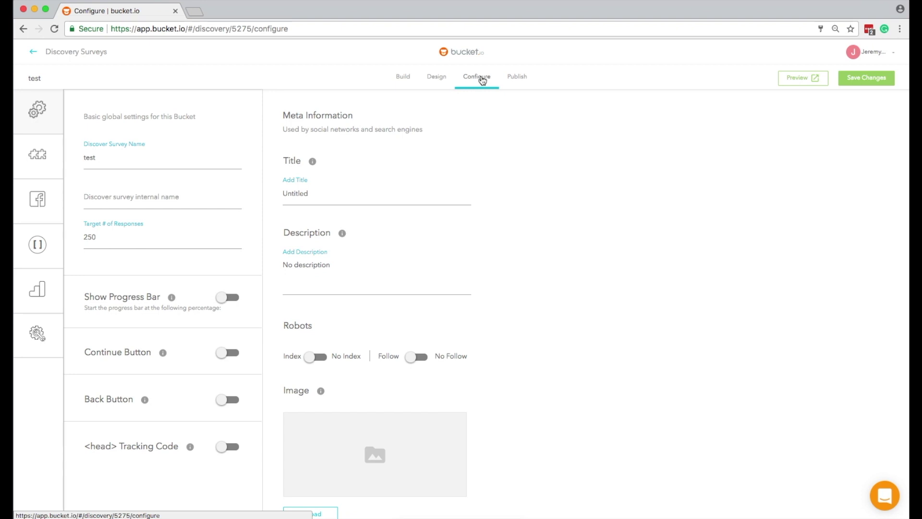
pyautogui.moveTo(54, 116)
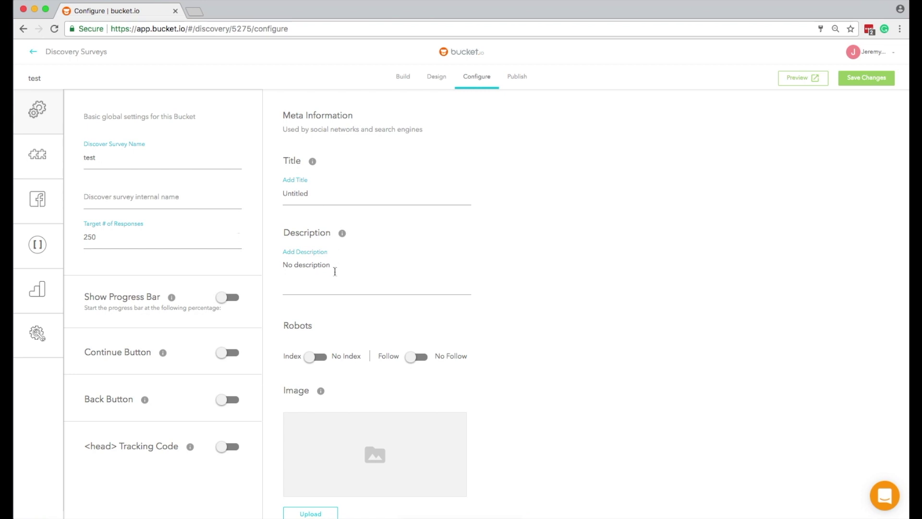
pyautogui.scroll(-3, 335, 272)
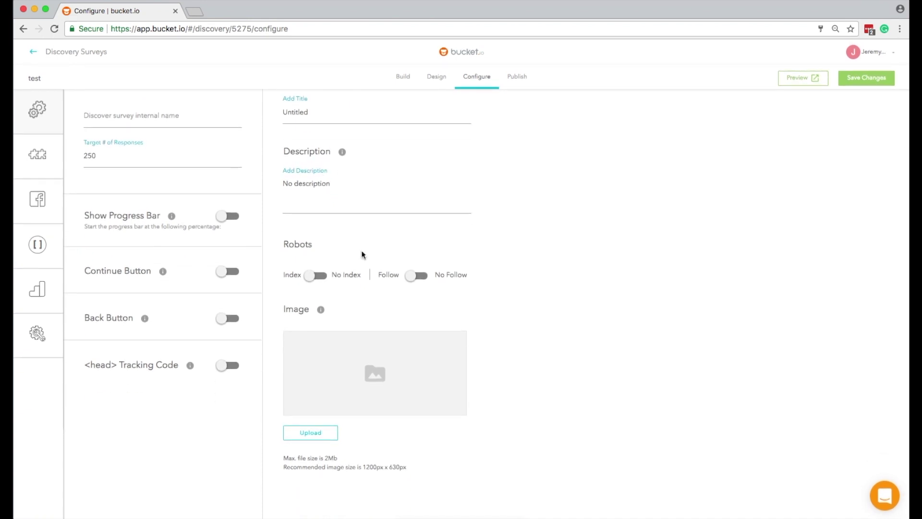
# Choose go.bucketpages.com as the domain for publishing the discovery survey.
pyautogui.click(518, 78)
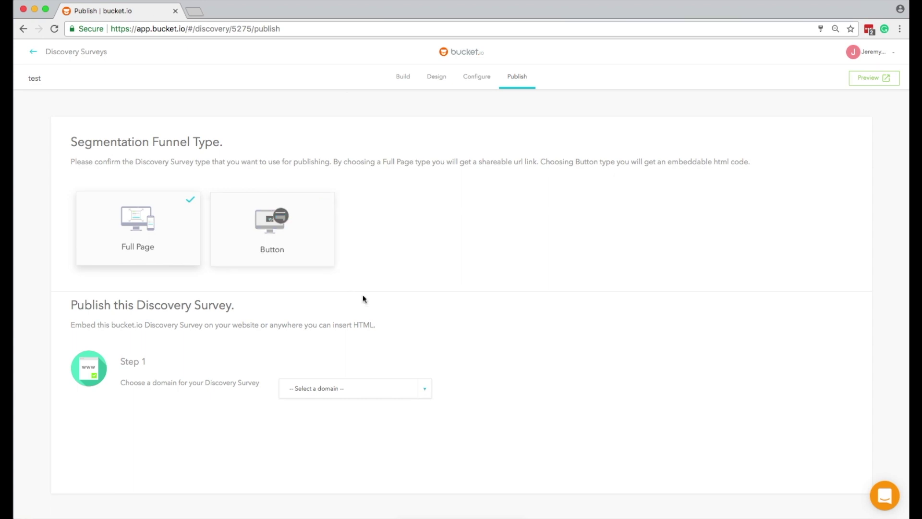
pyautogui.click(427, 391)
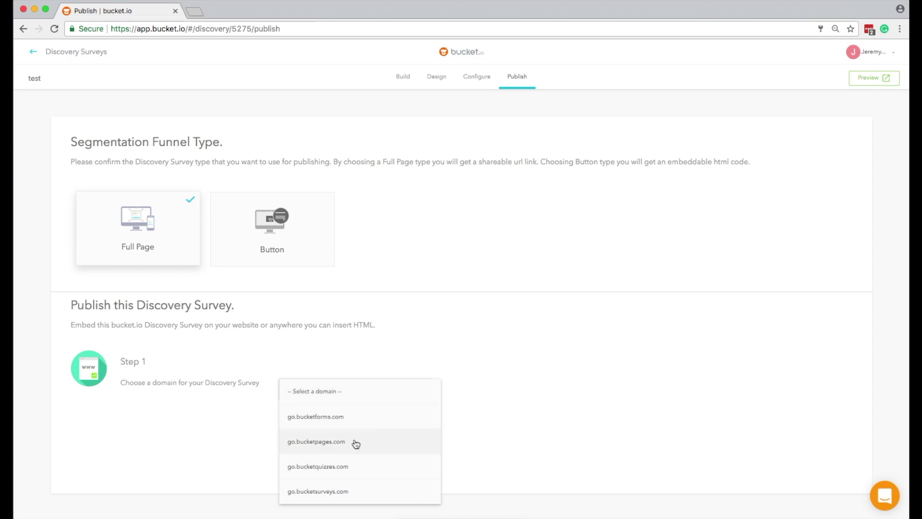
pyautogui.click(374, 436)
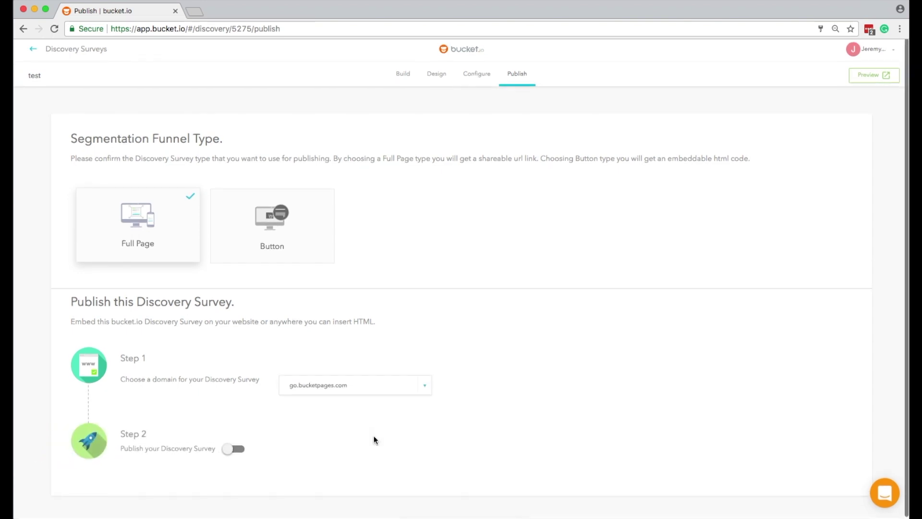